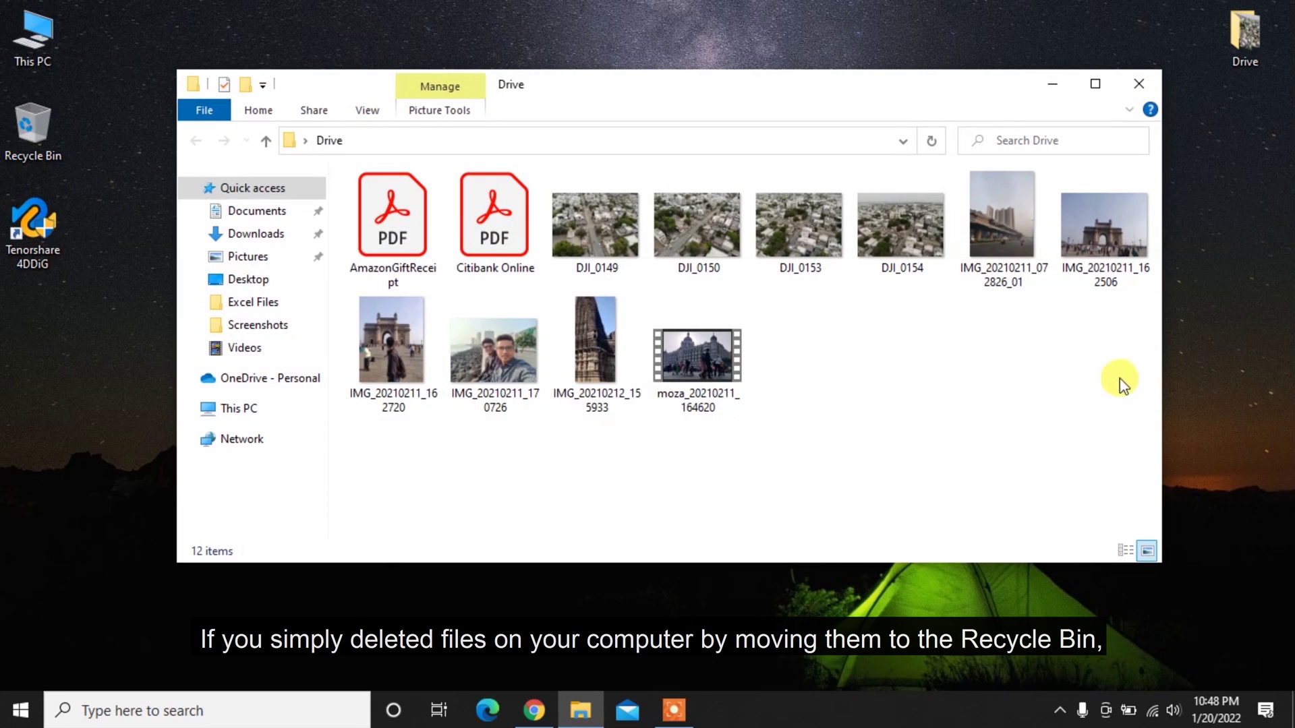
# Step: Move all twelve Drive files to the Recycle Bin
pyautogui.moveTo(1122, 383)
pyautogui.mouseDown()
pyautogui.moveTo(368, 236)
pyautogui.moveTo(39, 126)
pyautogui.mouseUp()
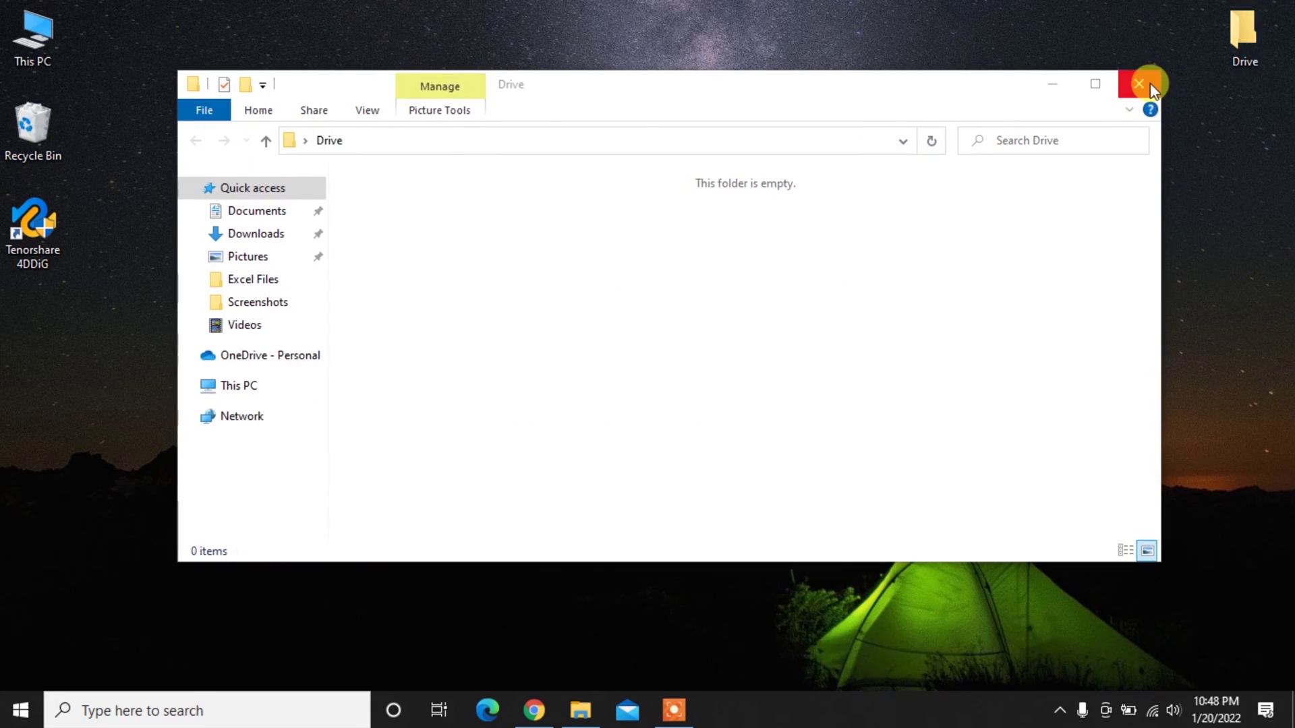
pyautogui.click(1150, 83)
pyautogui.doubleClick(53, 117)
# Step: Permanently empty the Recycle Bin of all 12 items
pyautogui.moveTo(1104, 385)
pyautogui.mouseDown()
pyautogui.moveTo(597, 306)
pyautogui.moveTo(396, 211)
pyautogui.mouseUp()
pyautogui.rightClick(396, 210)
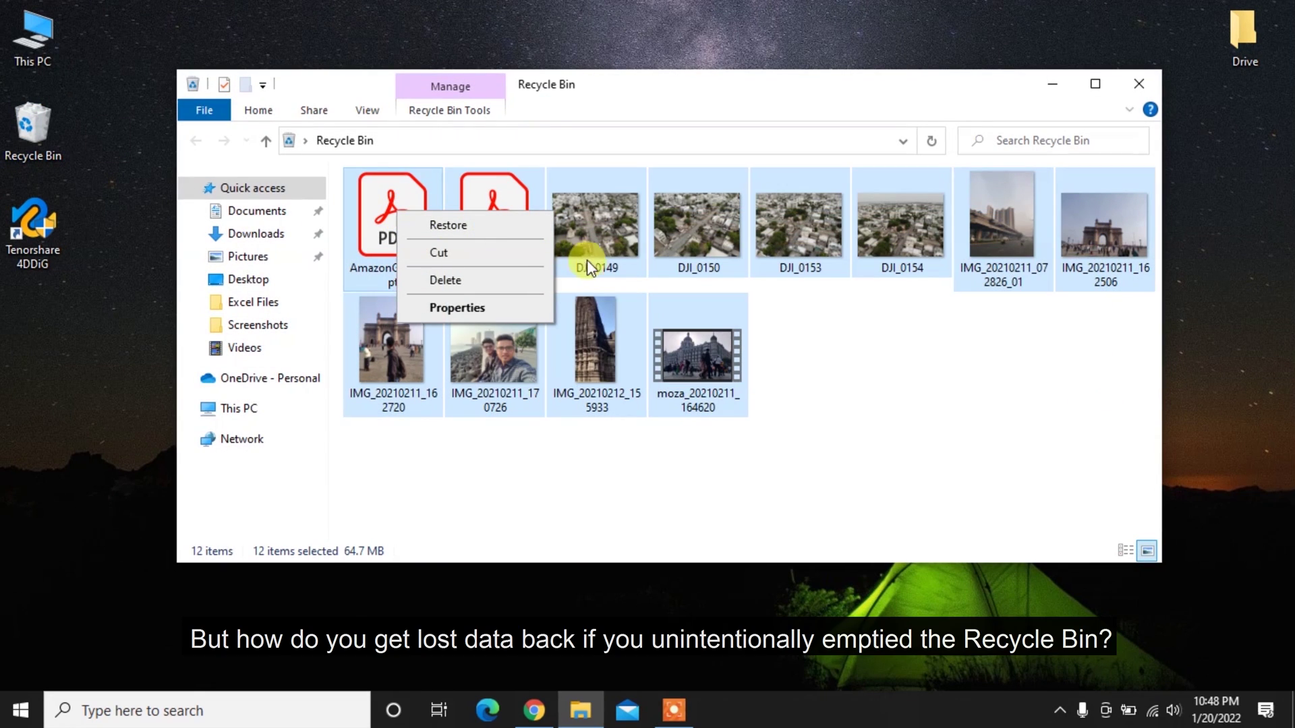
pyautogui.click(824, 375)
pyautogui.rightClick(824, 377)
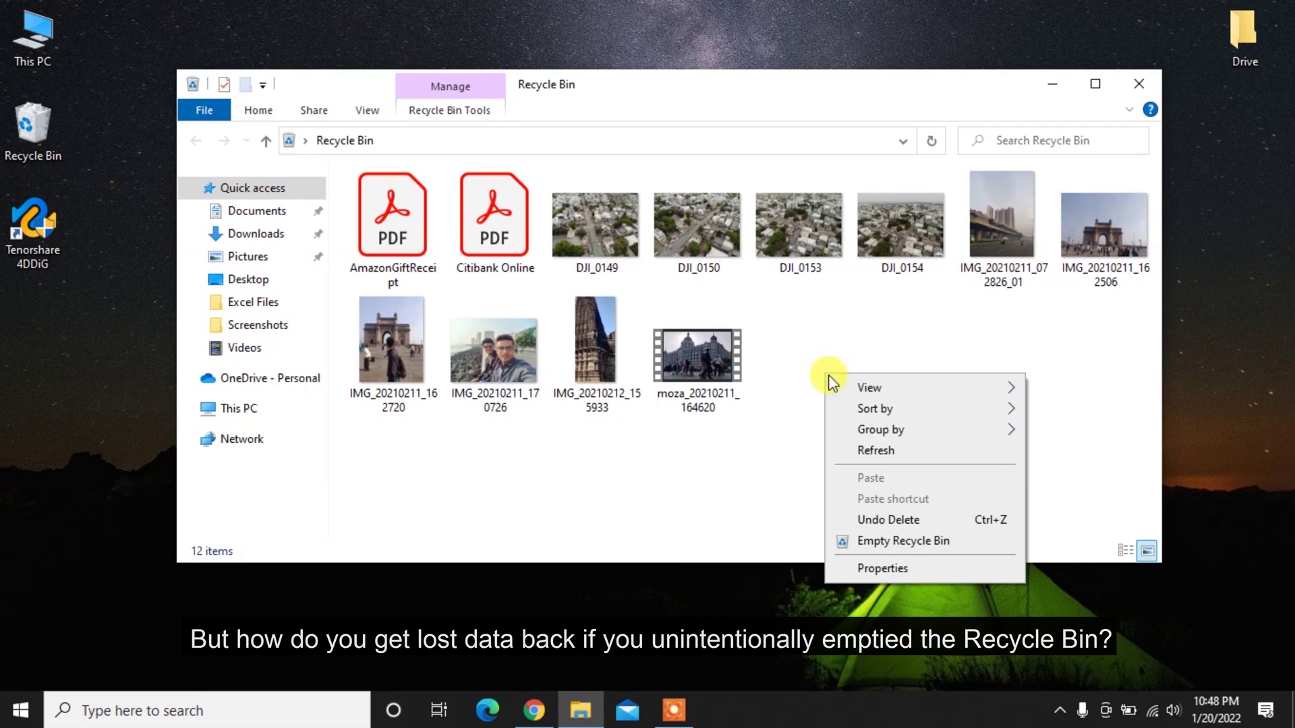
pyautogui.click(903, 541)
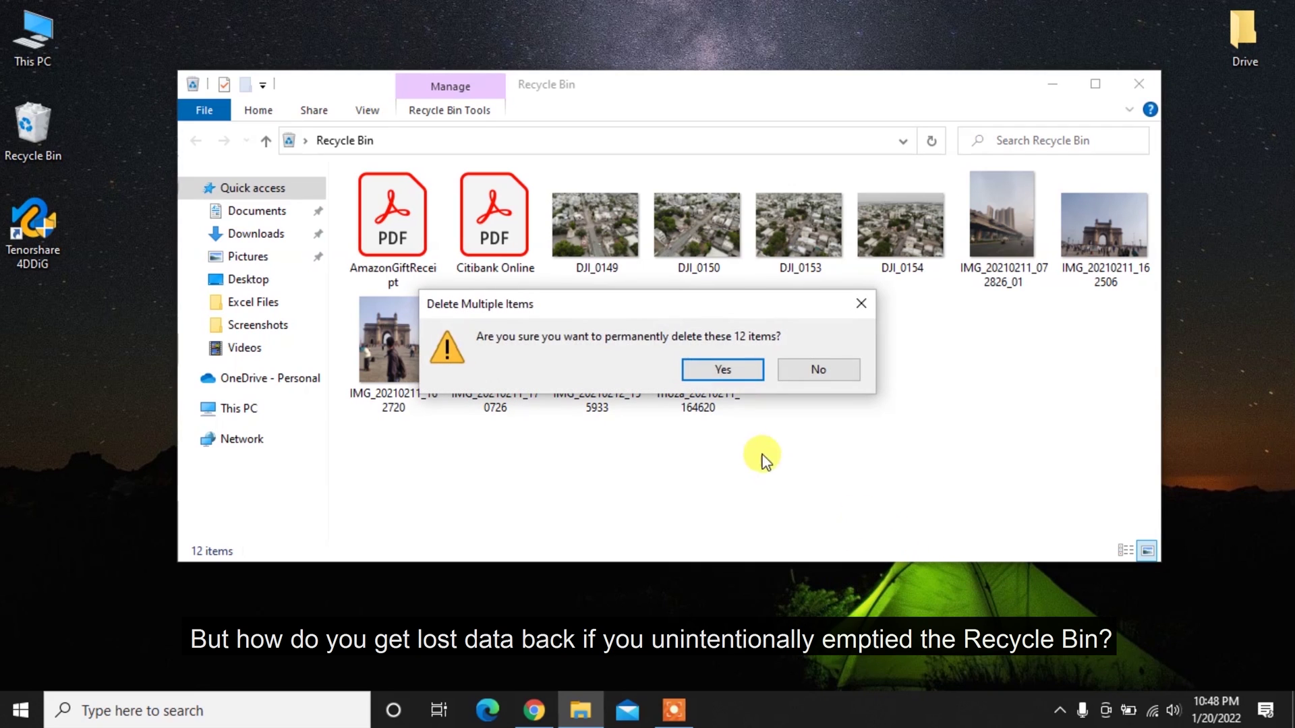
pyautogui.click(725, 371)
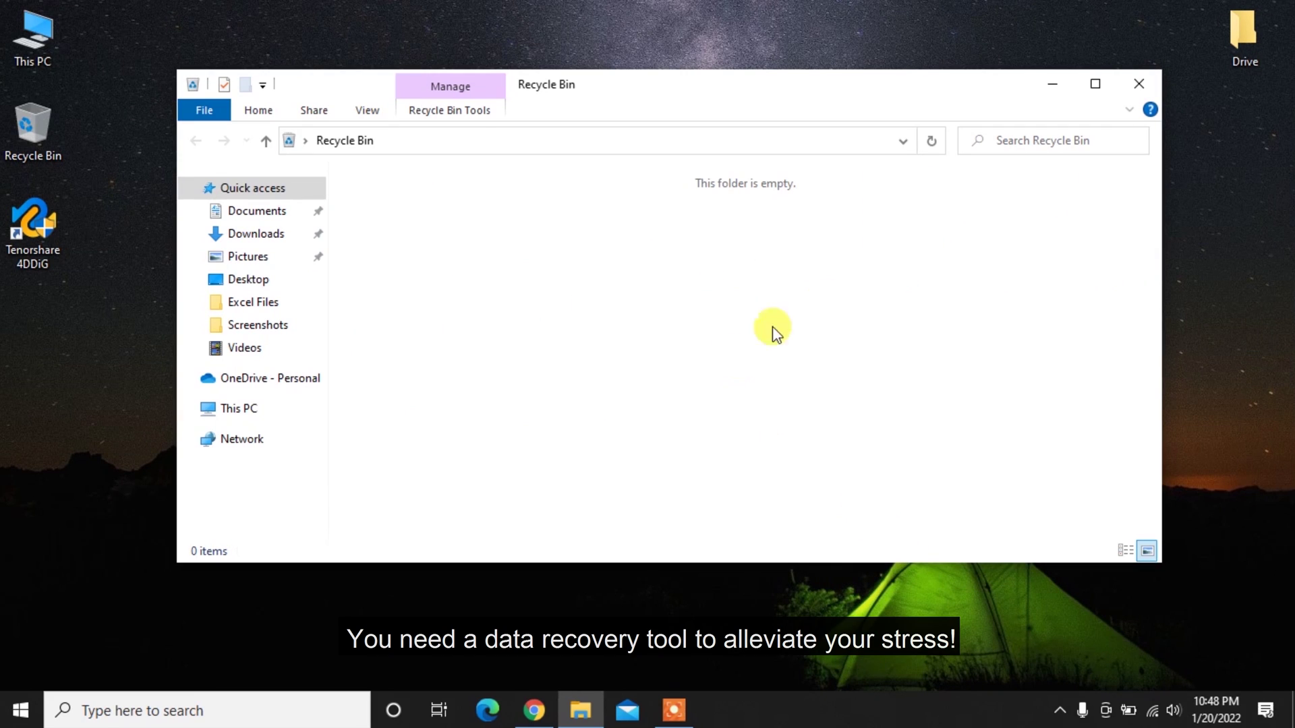
pyautogui.click(1131, 90)
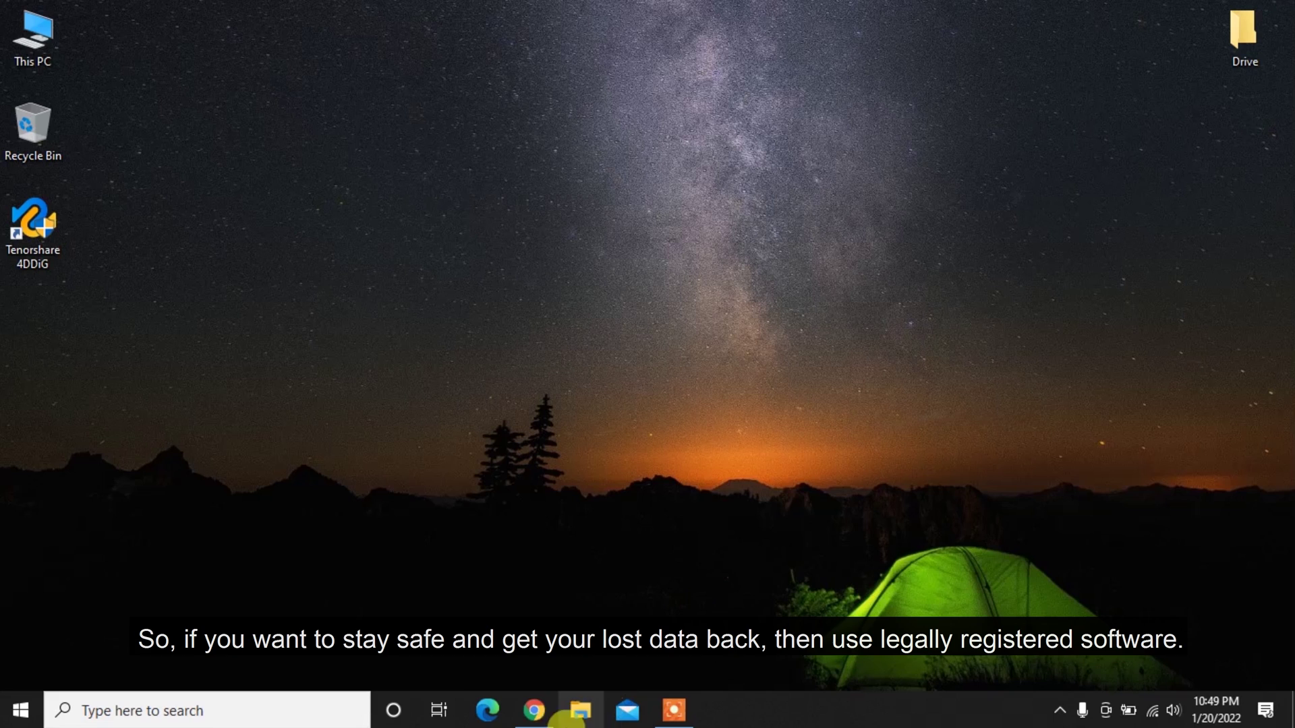
# Step: Download and run the Windows 4DDiG installer from the product page in Chrome
pyautogui.click(534, 712)
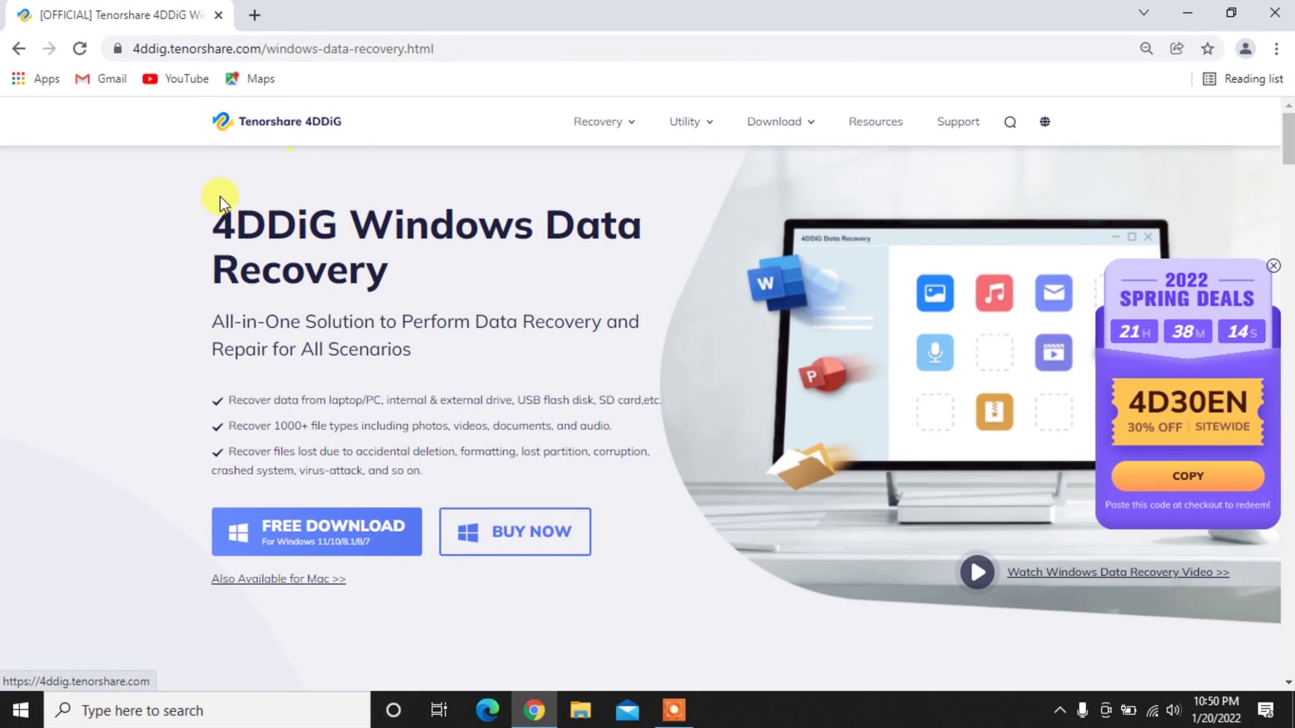
pyautogui.moveTo(213, 203); pyautogui.dragTo(418, 261)
pyautogui.click(420, 268)
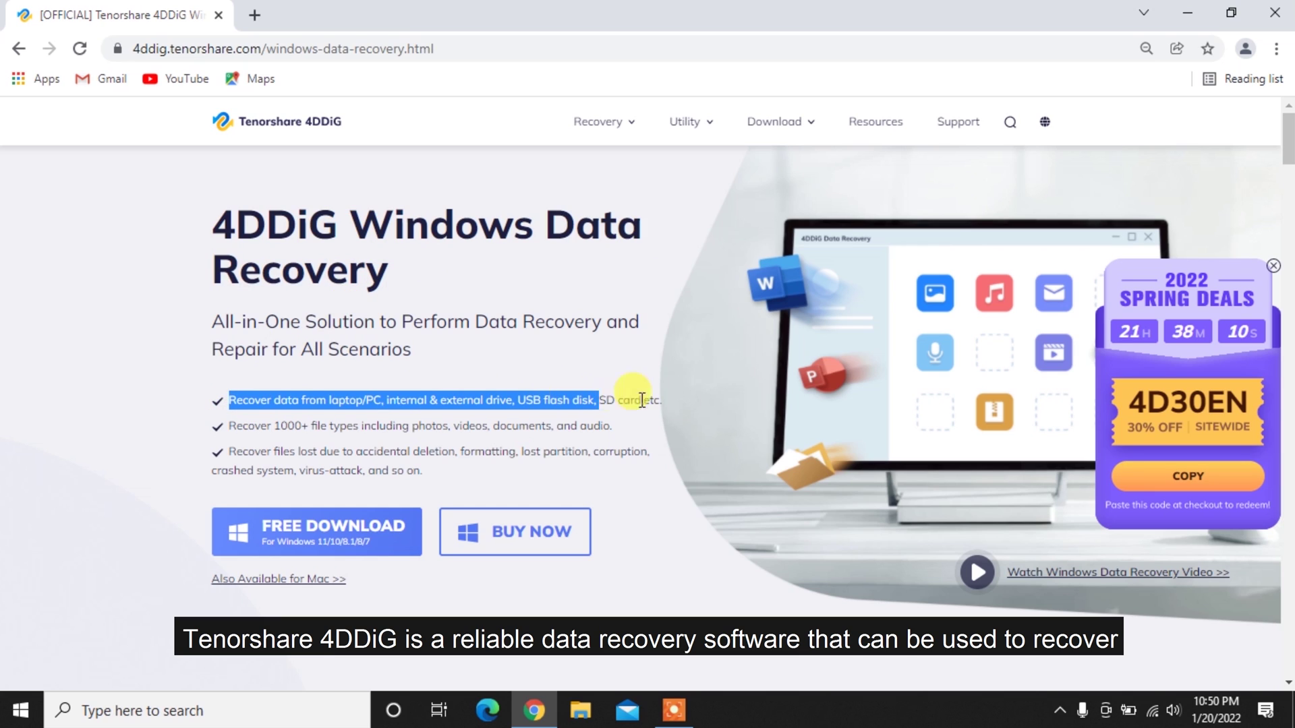
pyautogui.click(689, 400)
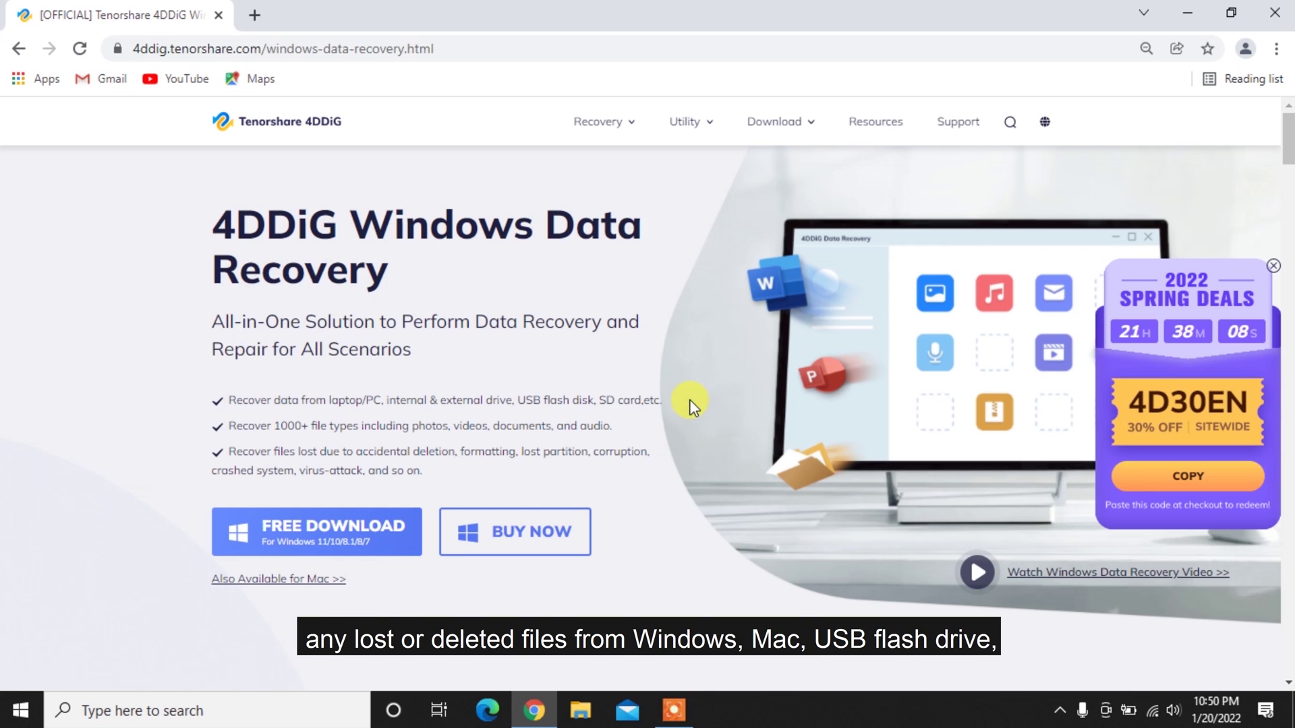
pyautogui.scroll(-2, 689, 400)
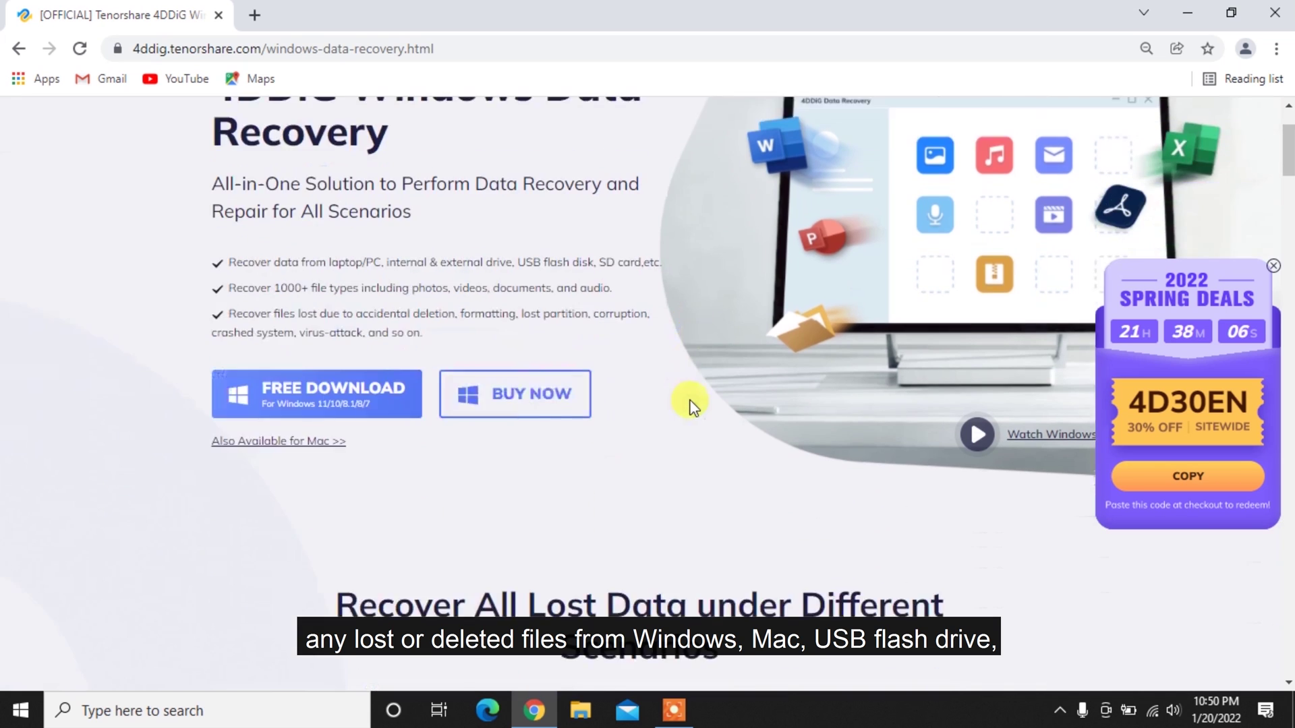
pyautogui.scroll(-1, 685, 394)
pyautogui.scroll(-1, 678, 389)
pyautogui.scroll(-1, 607, 385)
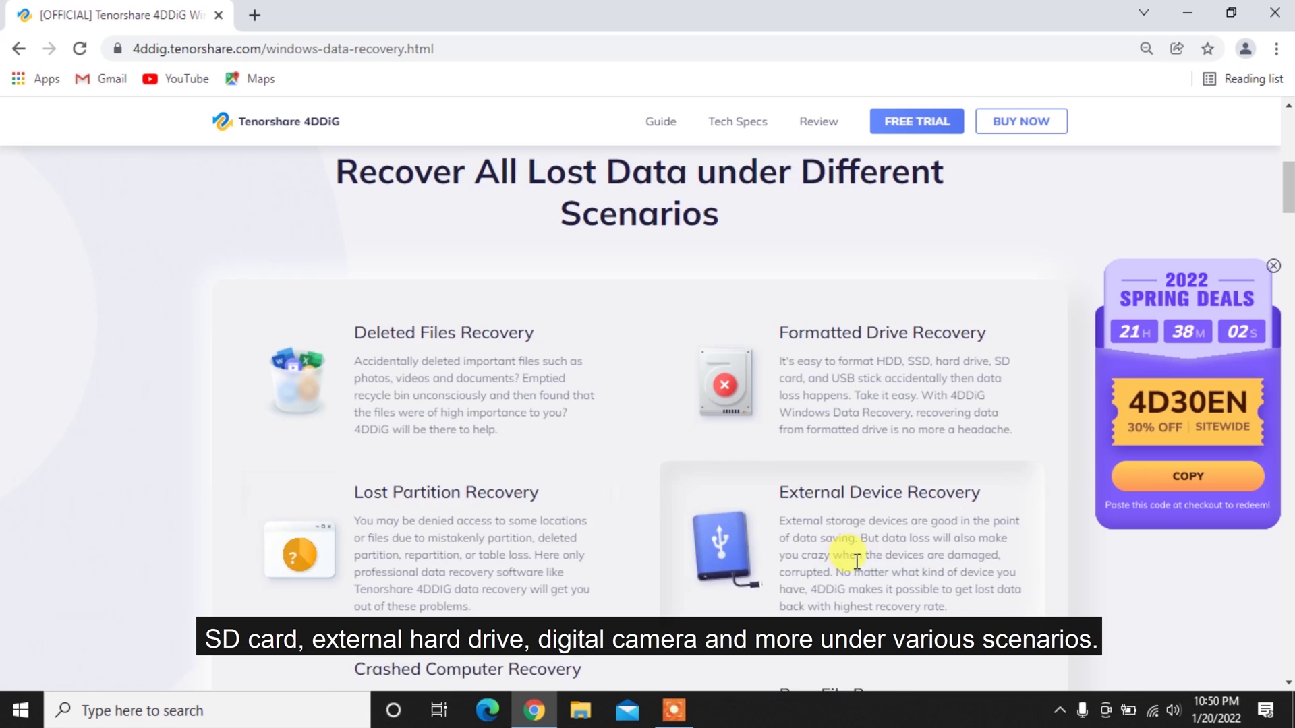
pyautogui.scroll(-2, 708, 562)
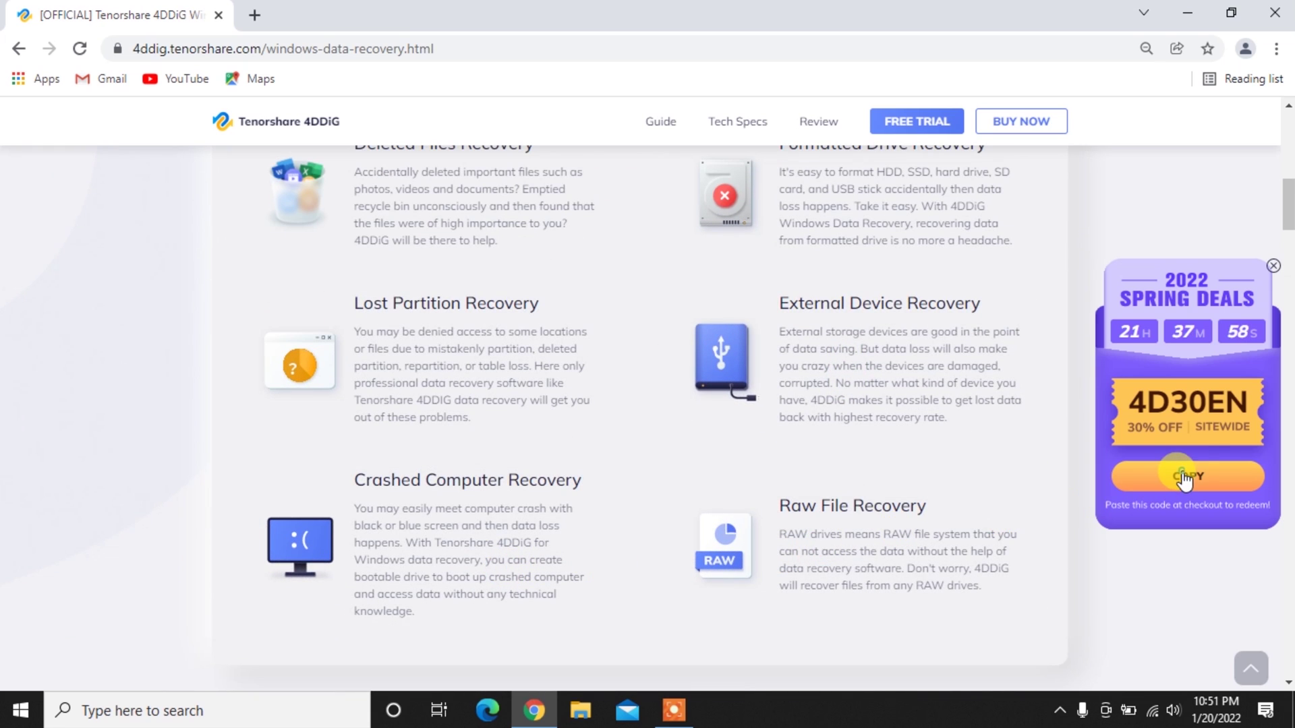
pyautogui.scroll(10, 508, 385)
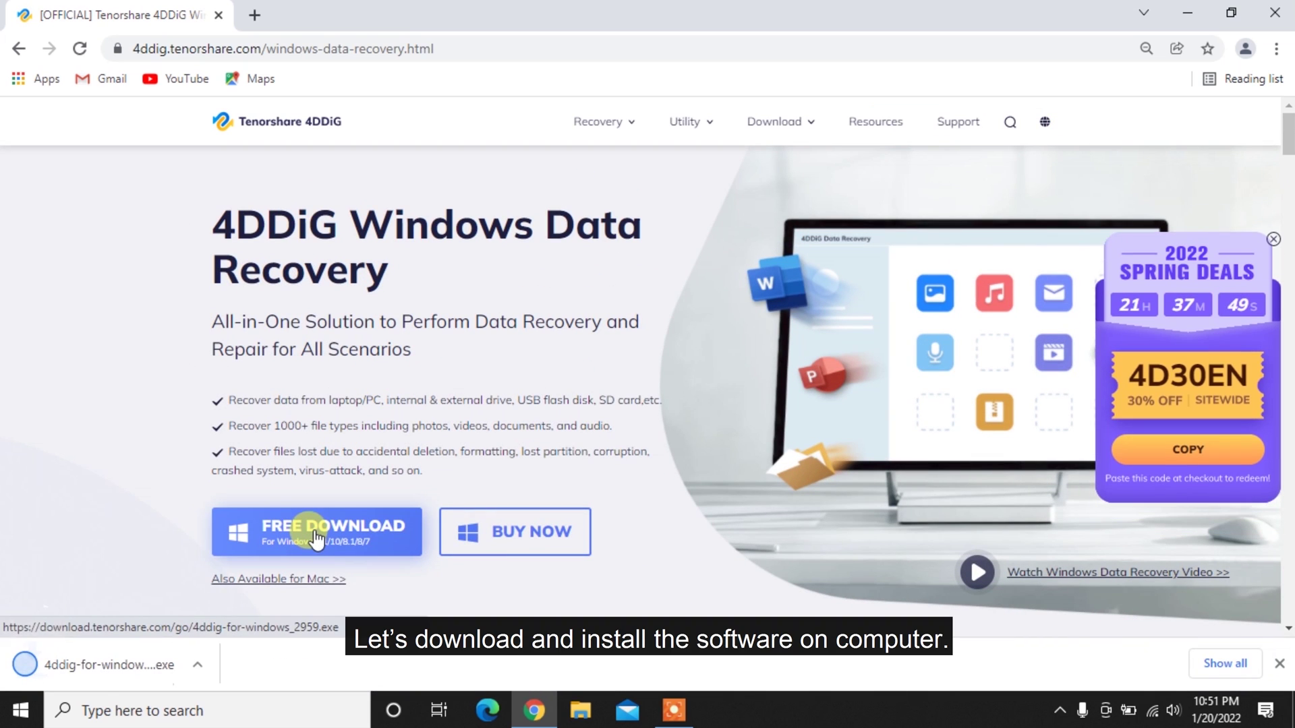
pyautogui.click(108, 651)
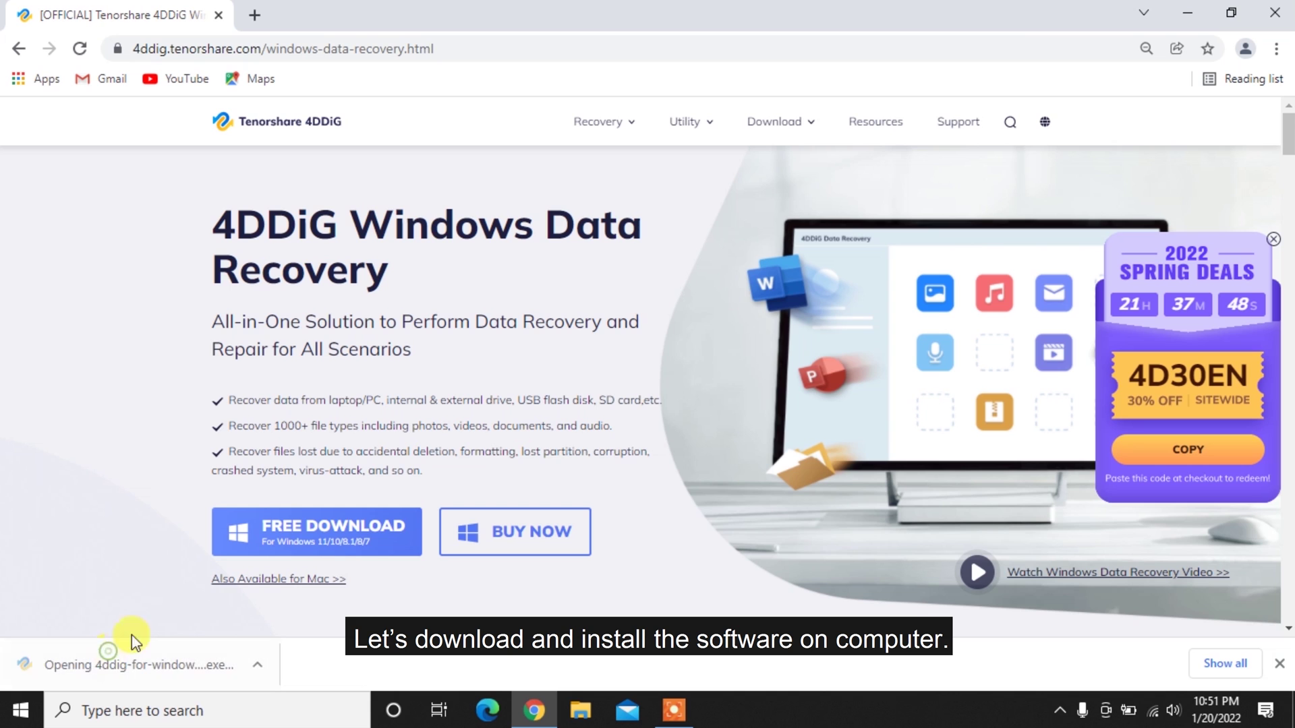
pyautogui.click(1186, 12)
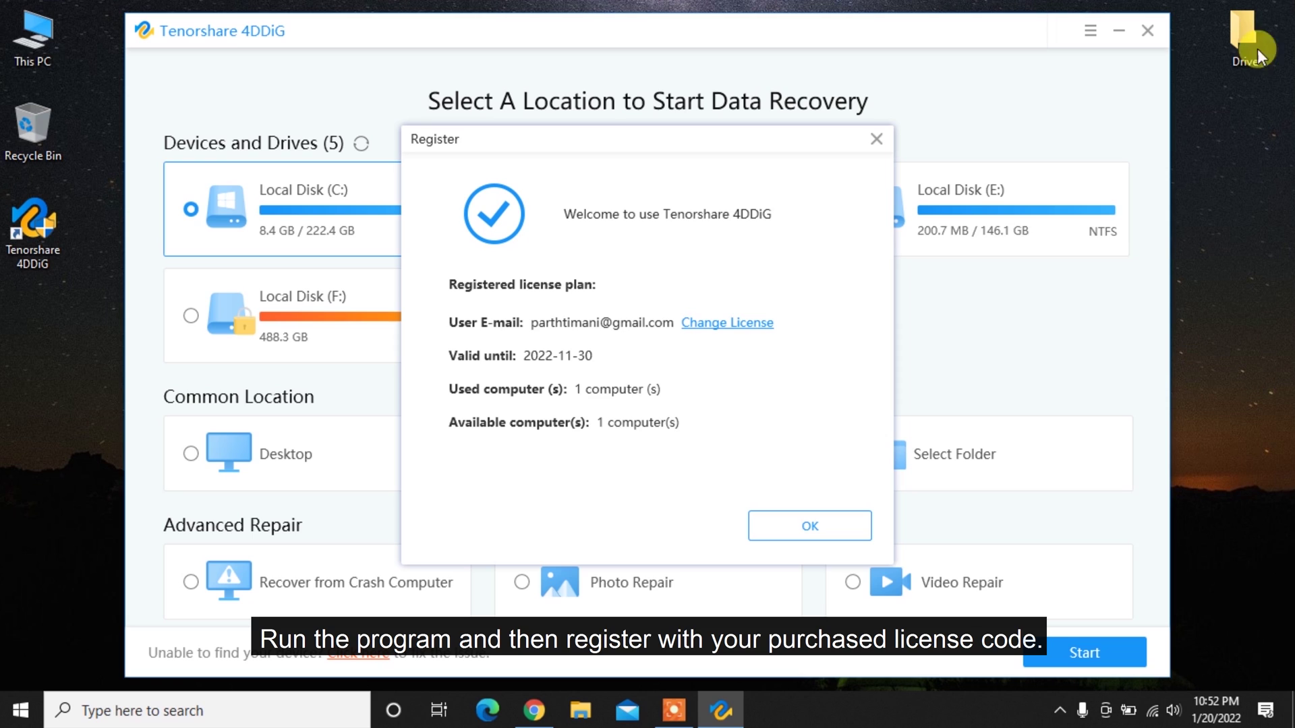
# Step: Dismiss the license welcome and pick Select Folder as the recovery location
pyautogui.click(806, 526)
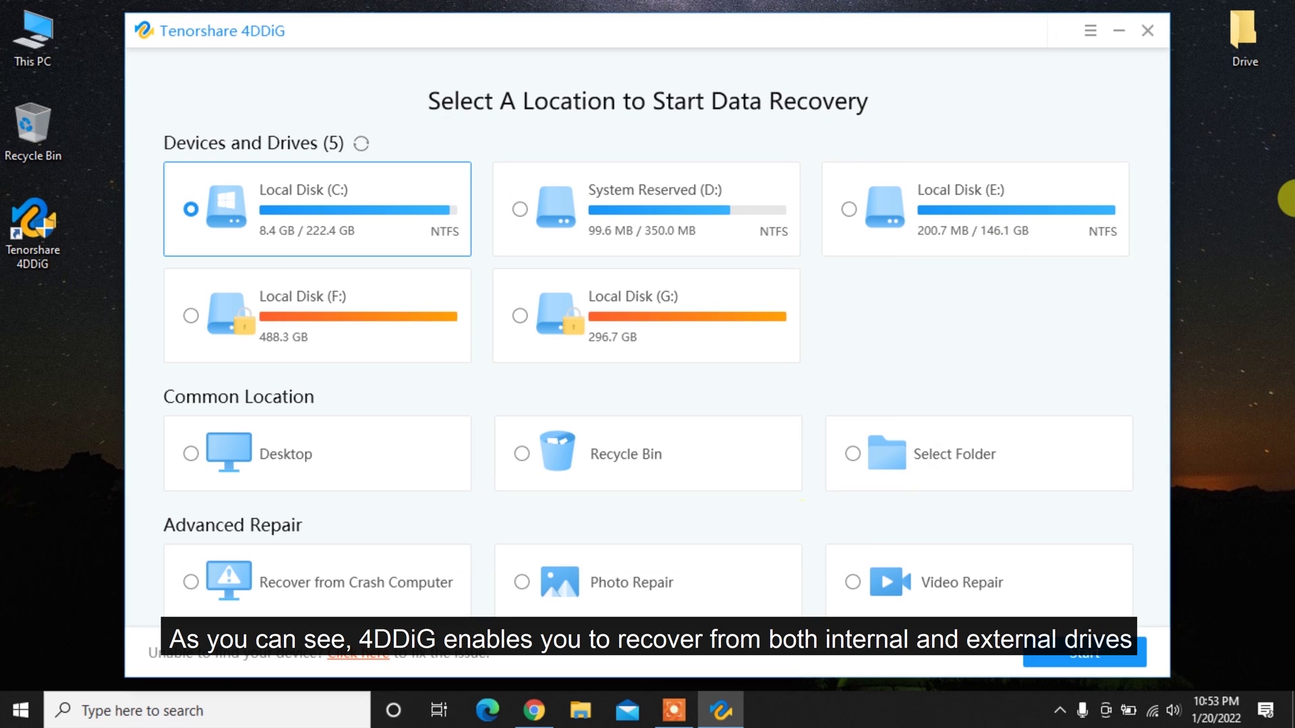
pyautogui.click(725, 239)
pyautogui.click(397, 234)
pyautogui.click(680, 473)
pyautogui.click(426, 591)
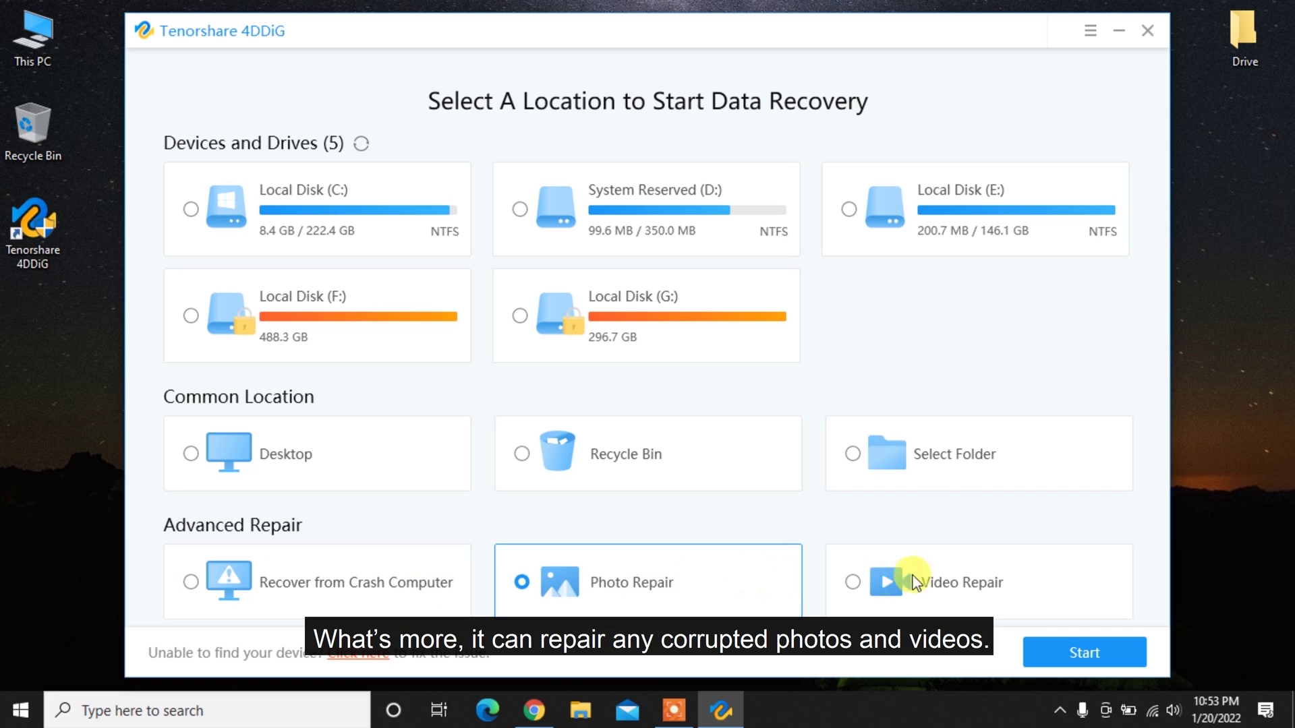
pyautogui.click(1061, 575)
# Step: Scan the Desktop Drive folder for the Photo file type only
pyautogui.click(961, 456)
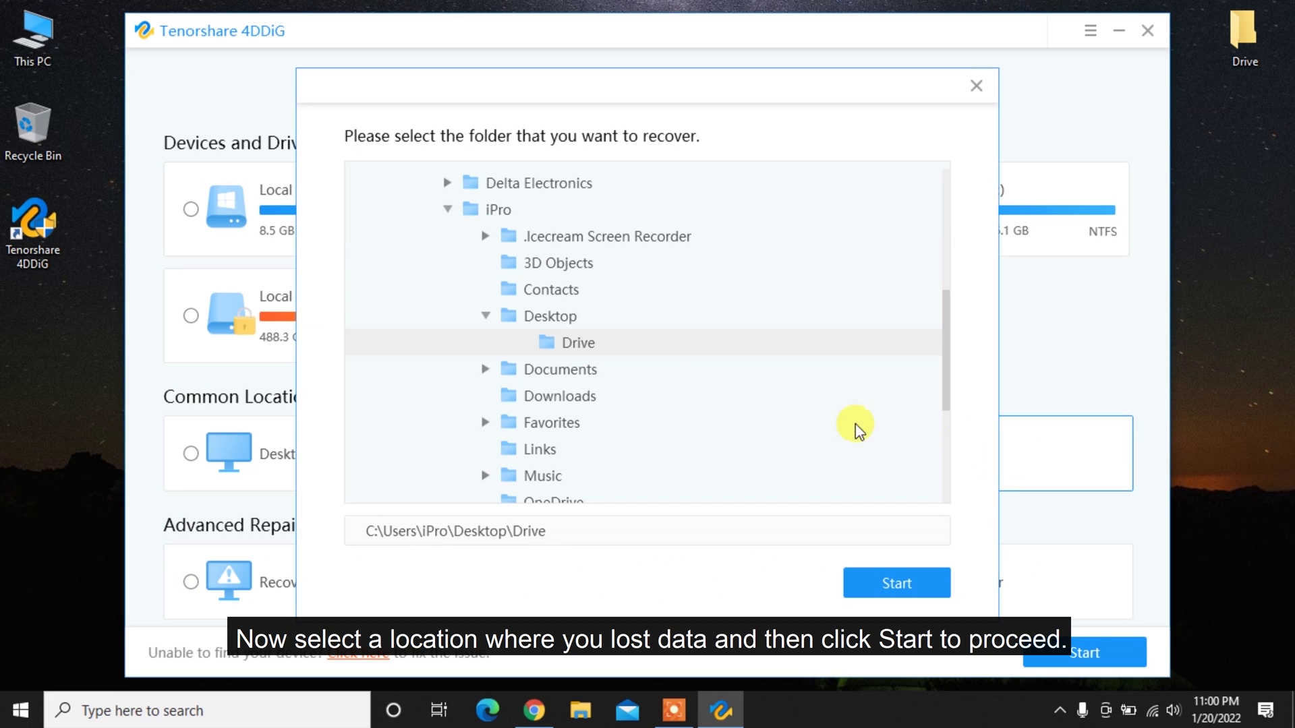
pyautogui.click(884, 585)
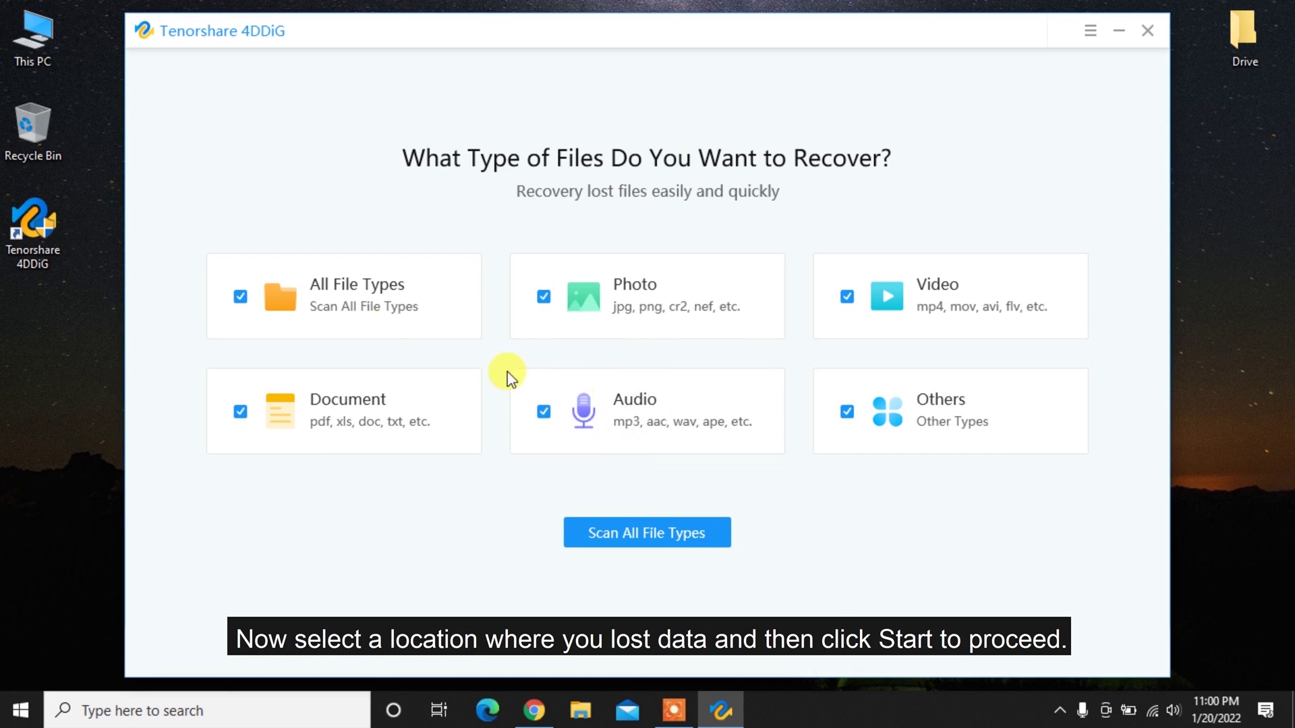
pyautogui.click(239, 297)
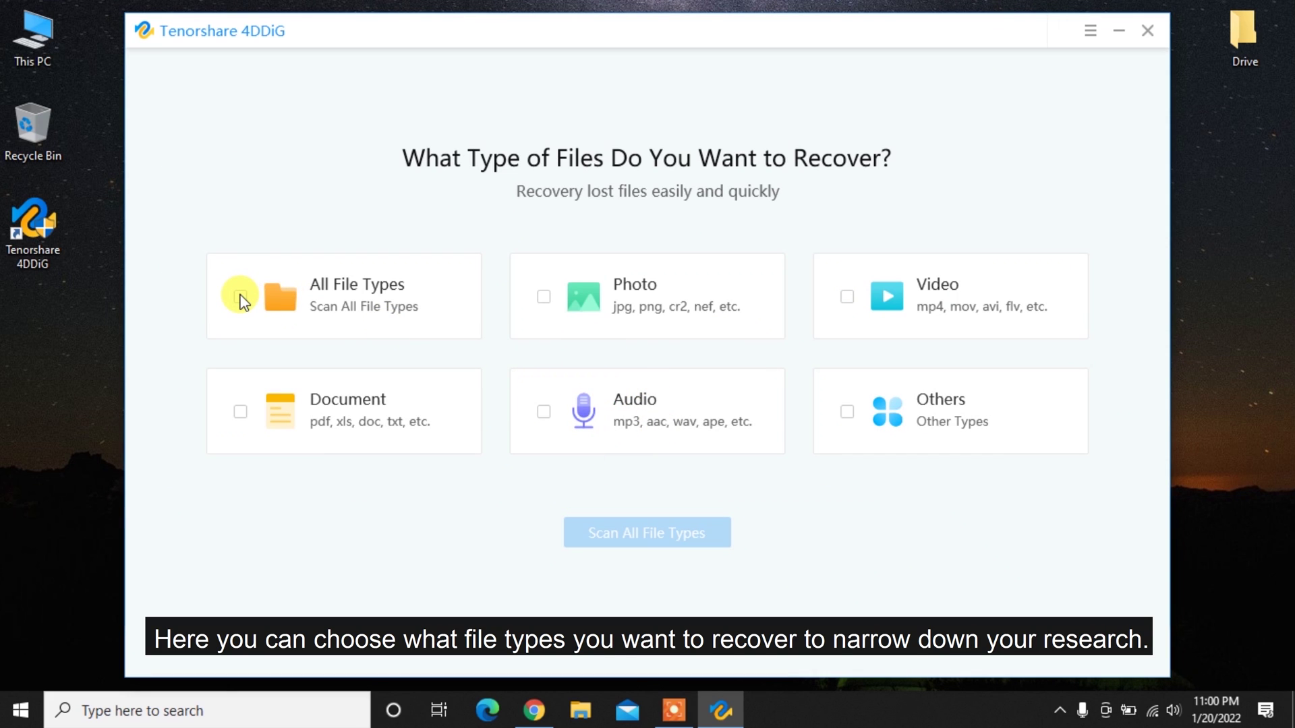
pyautogui.click(541, 301)
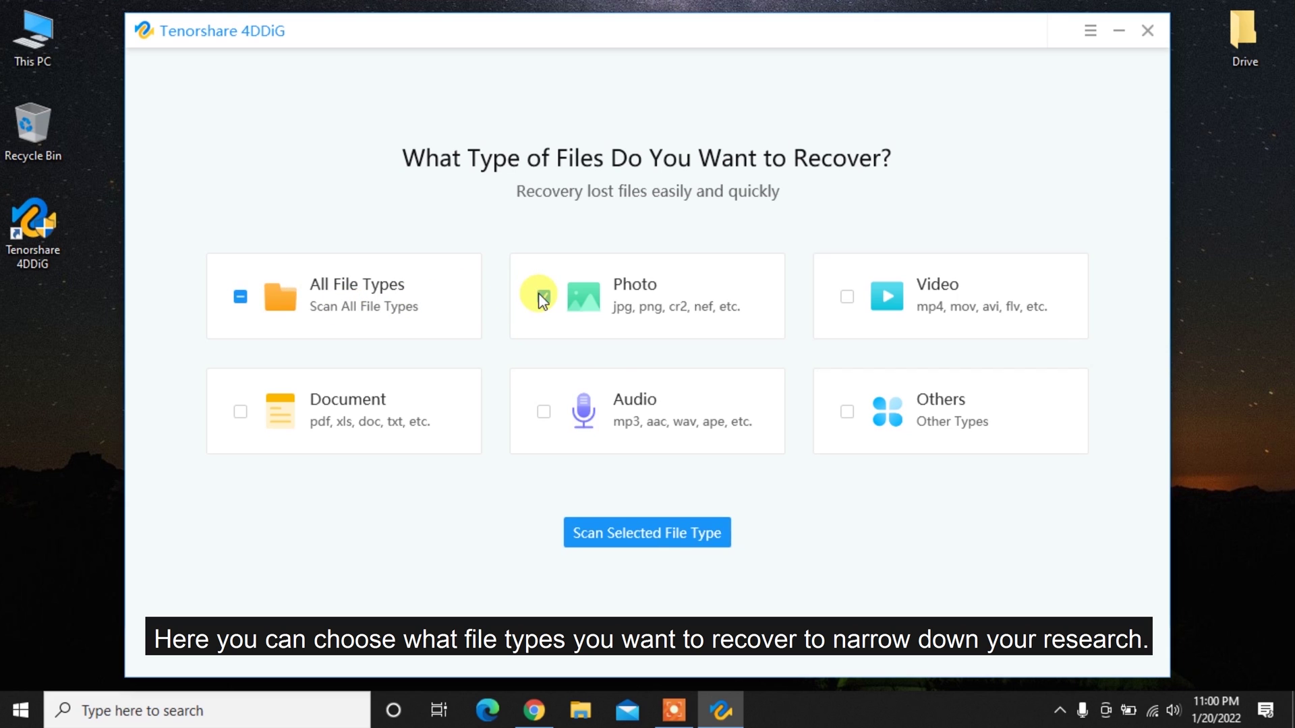
pyautogui.click(652, 539)
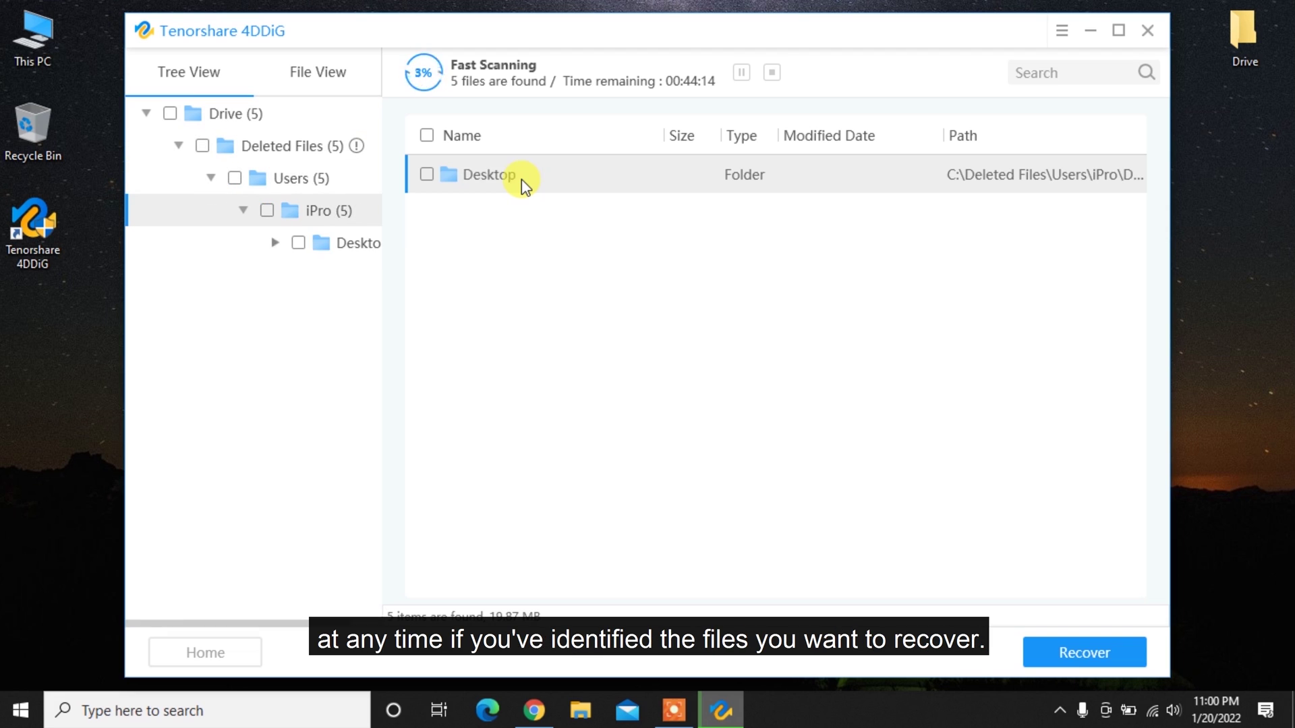
# Step: Open the found Drive folder, search for 'dji', then clear the search
pyautogui.doubleClick(521, 179)
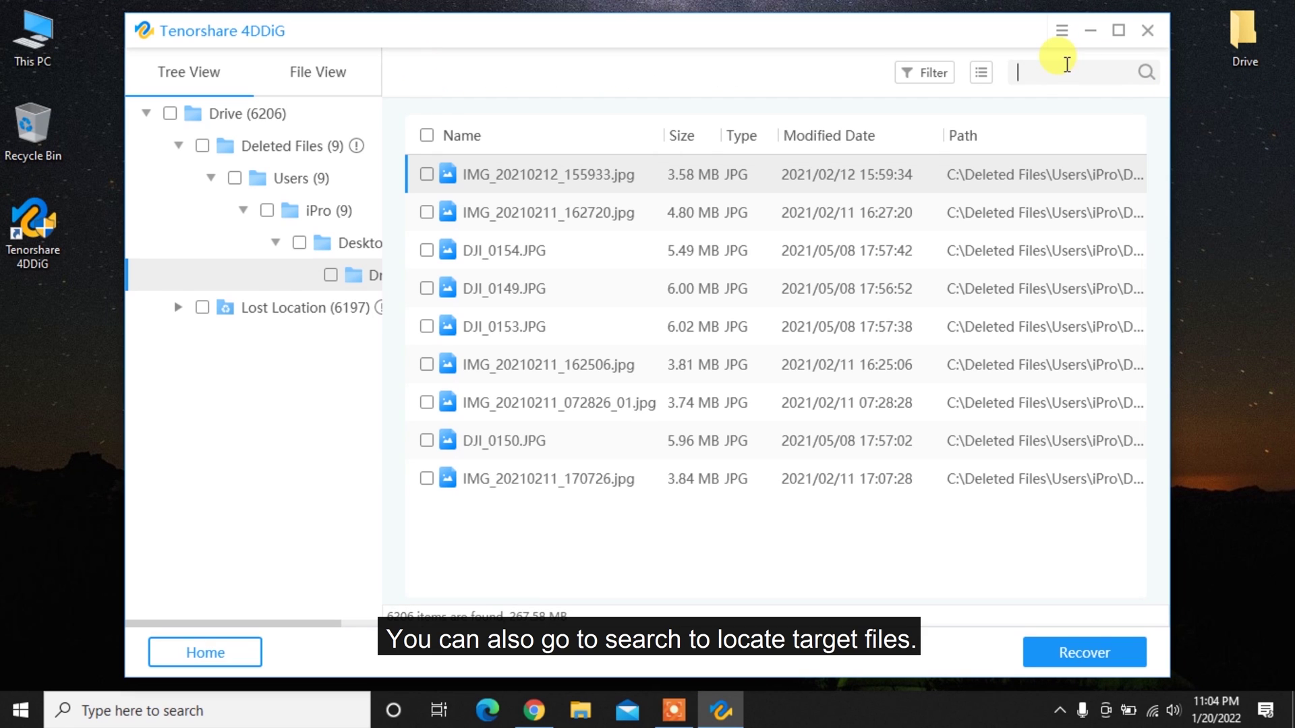
pyautogui.click(1067, 65)
pyautogui.write('dji')
pyautogui.press('Return')
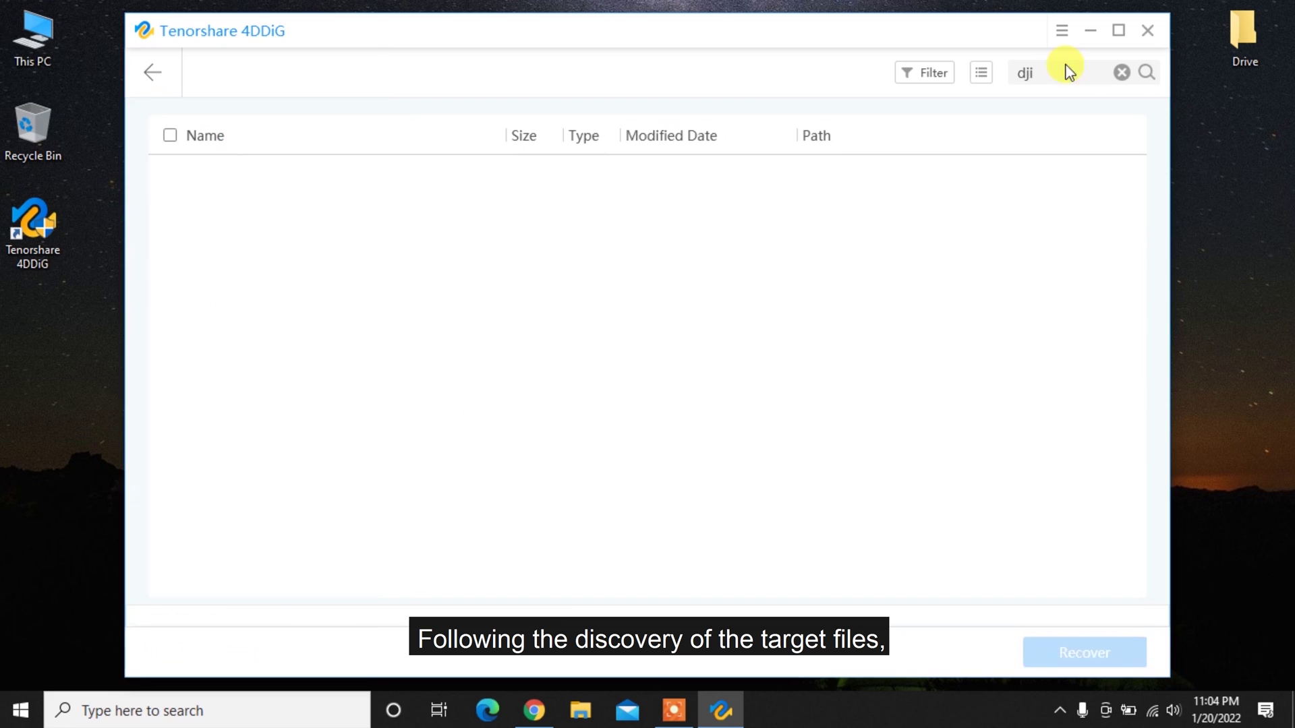
pyautogui.click(1119, 76)
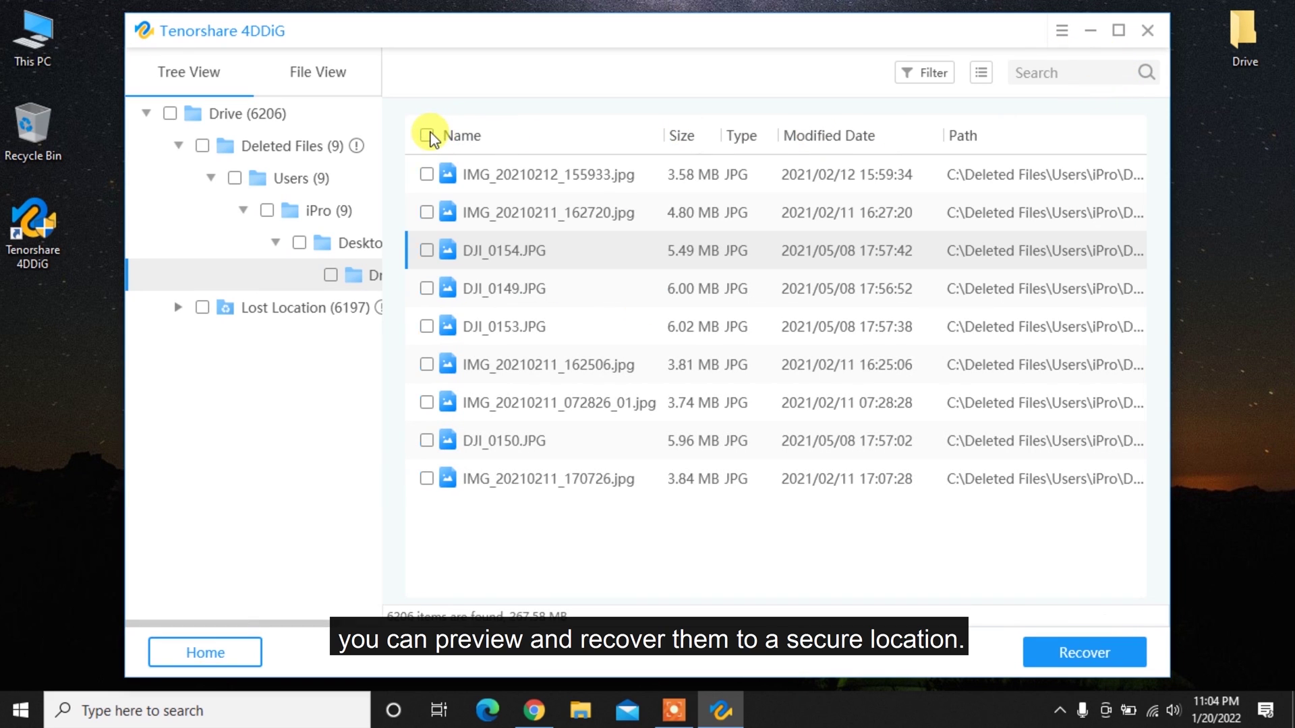
# Step: Recover the nine photos to the Desktop despite the partition warning
pyautogui.click(1089, 653)
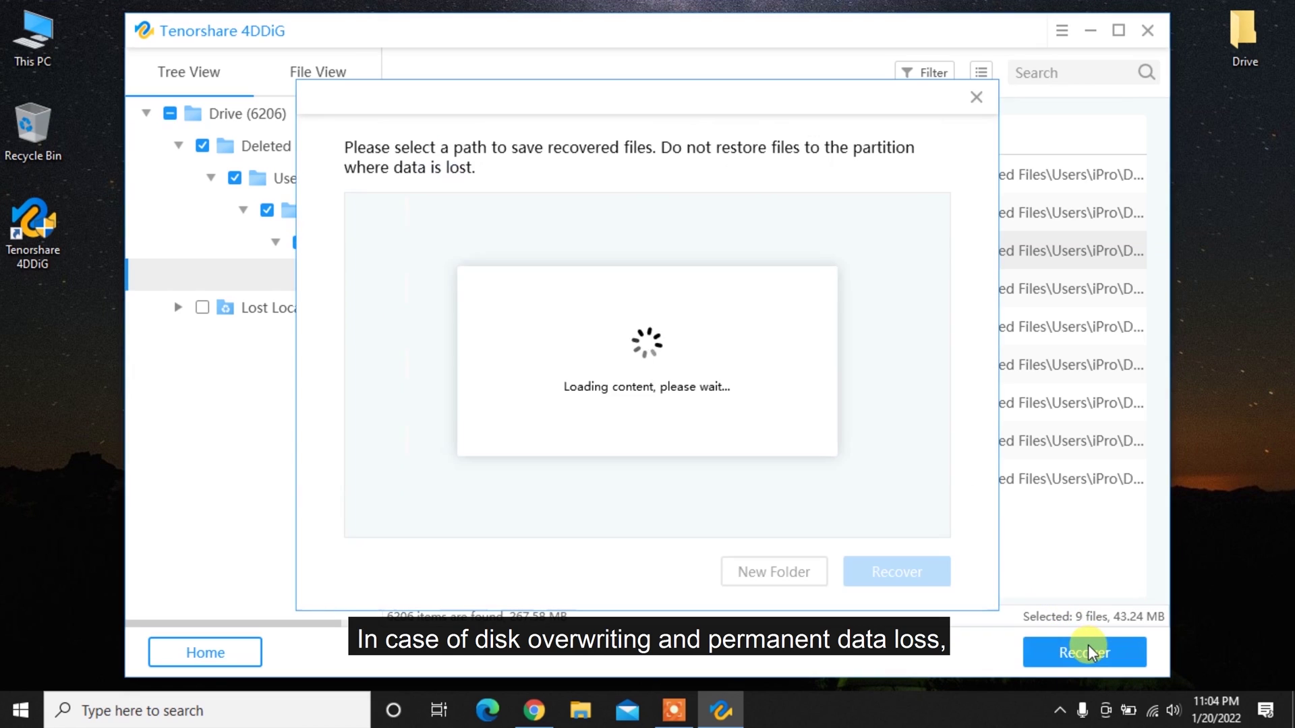
pyautogui.click(437, 215)
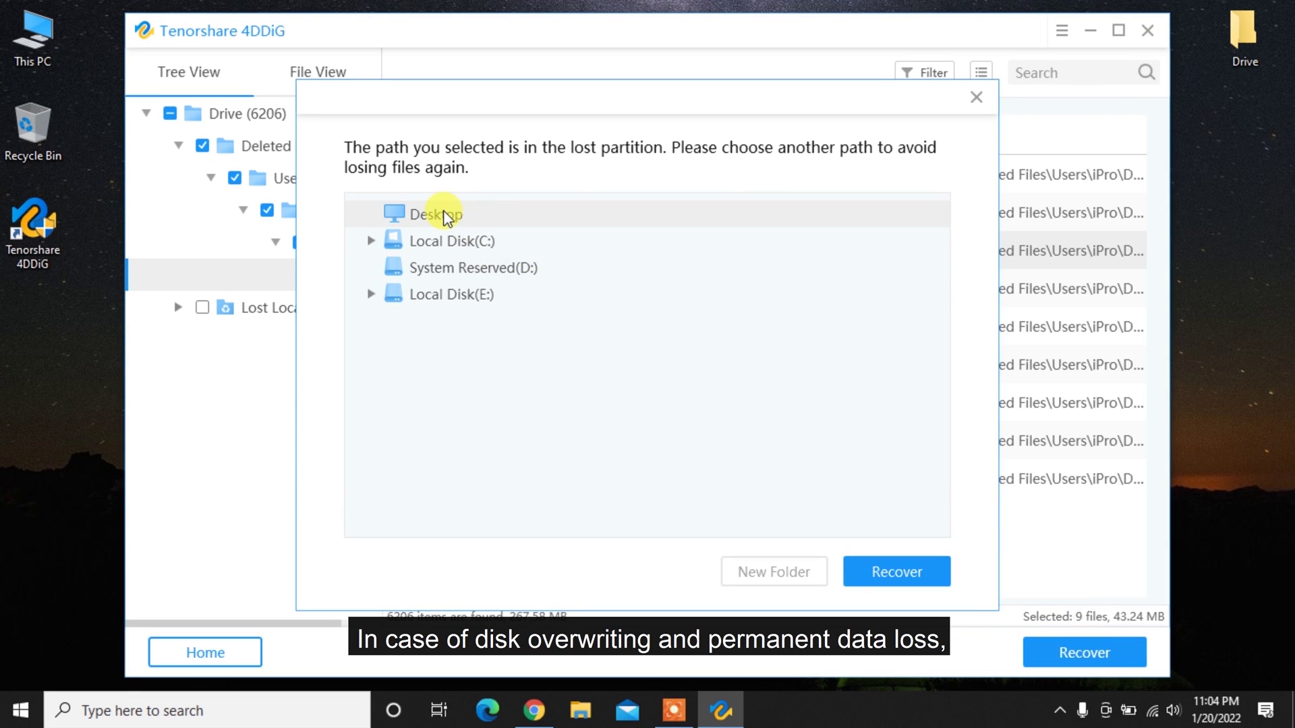
pyautogui.click(896, 573)
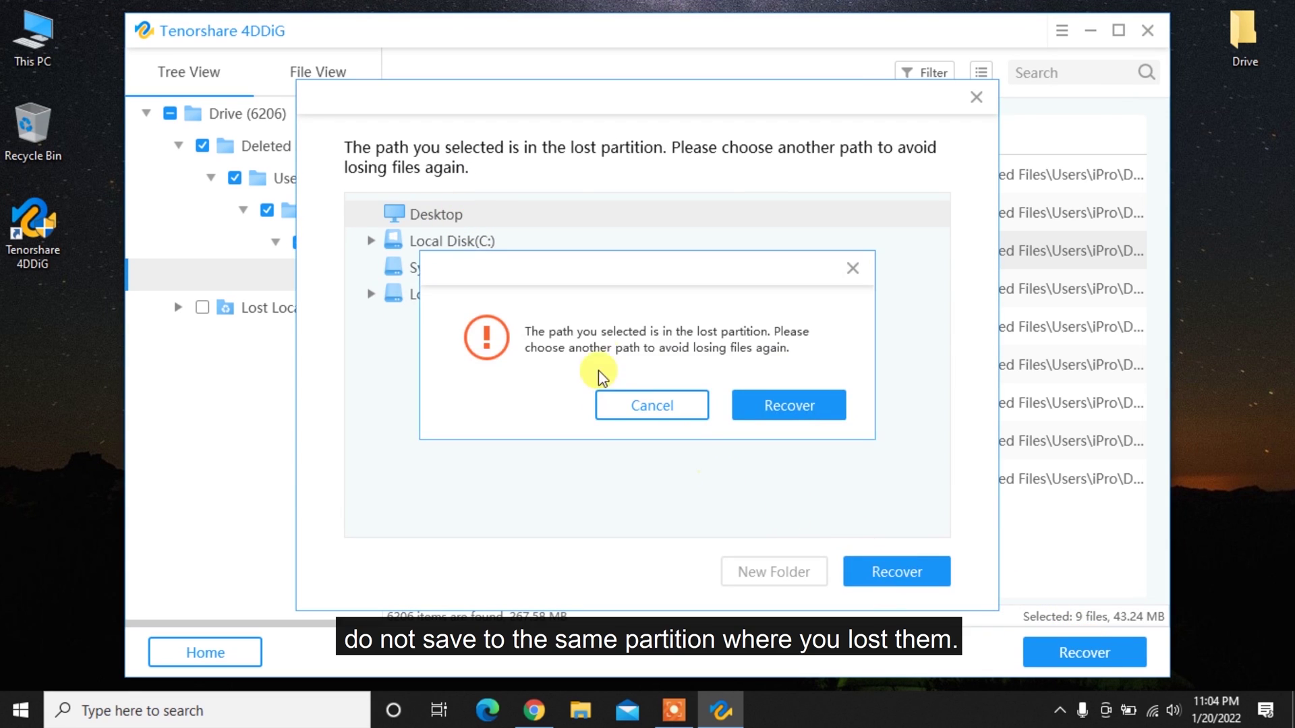
pyautogui.click(788, 408)
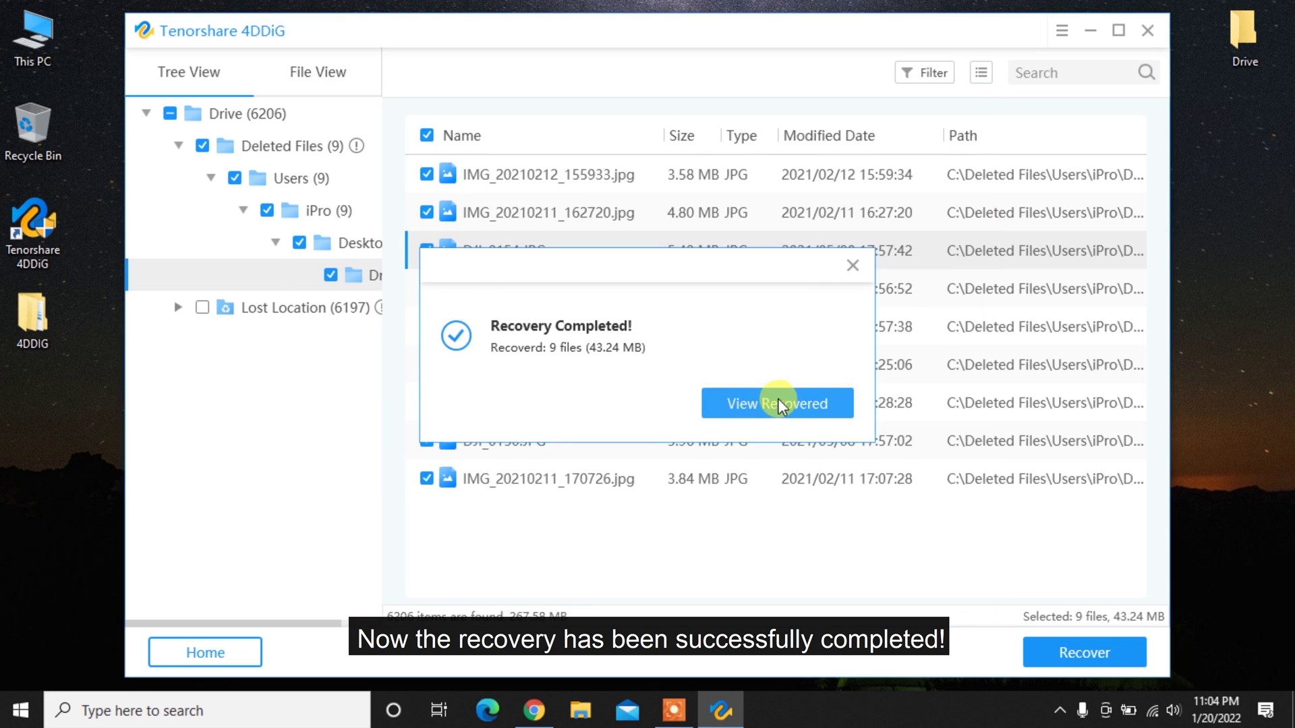
# Step: View the nine recovered photos in the Desktop Drive folder, then close Explorer
pyautogui.click(779, 406)
pyautogui.click(1085, 31)
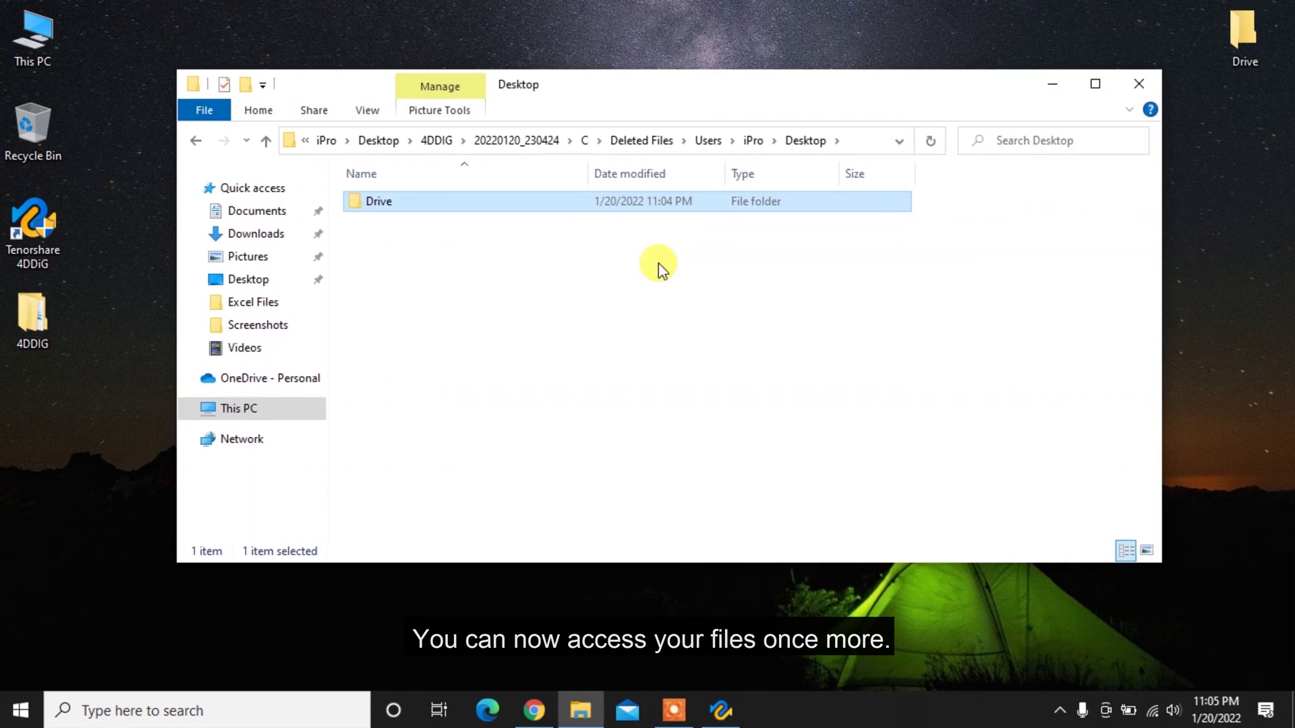
pyautogui.doubleClick(394, 201)
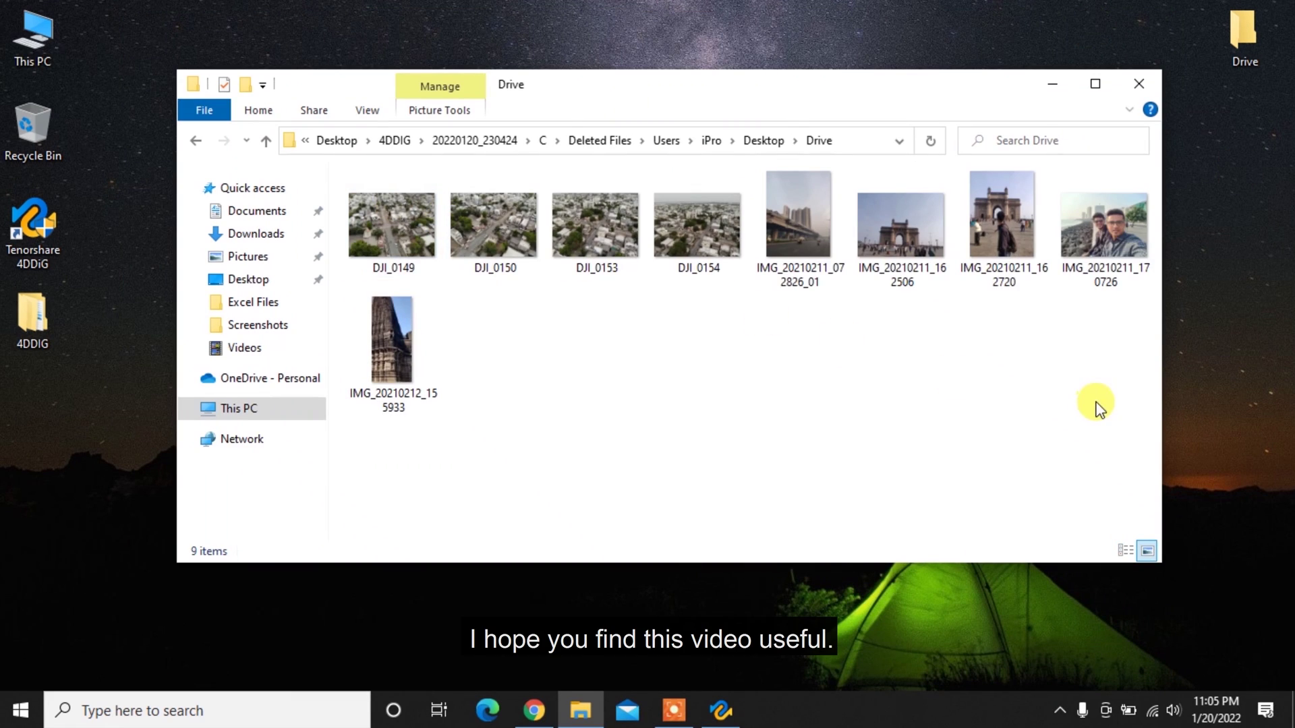
pyautogui.moveTo(1095, 401)
pyautogui.mouseDown()
pyautogui.moveTo(513, 276)
pyautogui.moveTo(406, 238)
pyautogui.mouseUp()
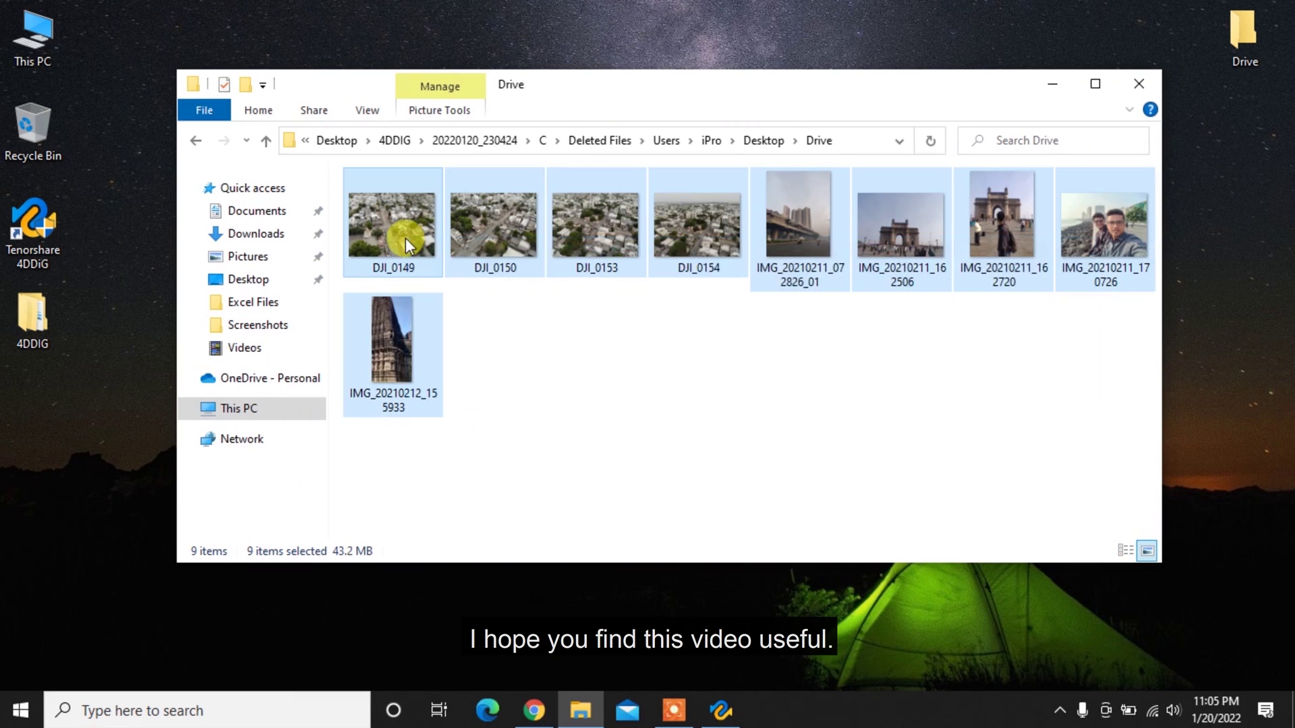
pyautogui.click(1138, 83)
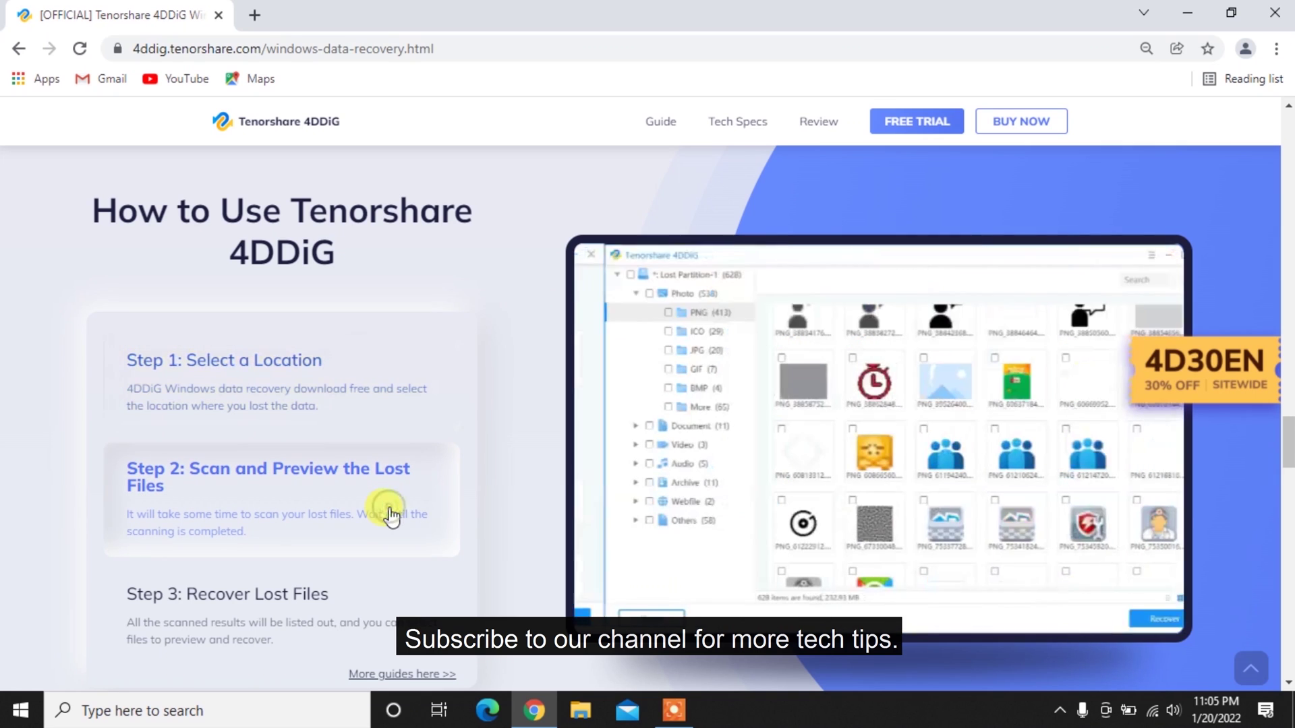
pyautogui.click(391, 617)
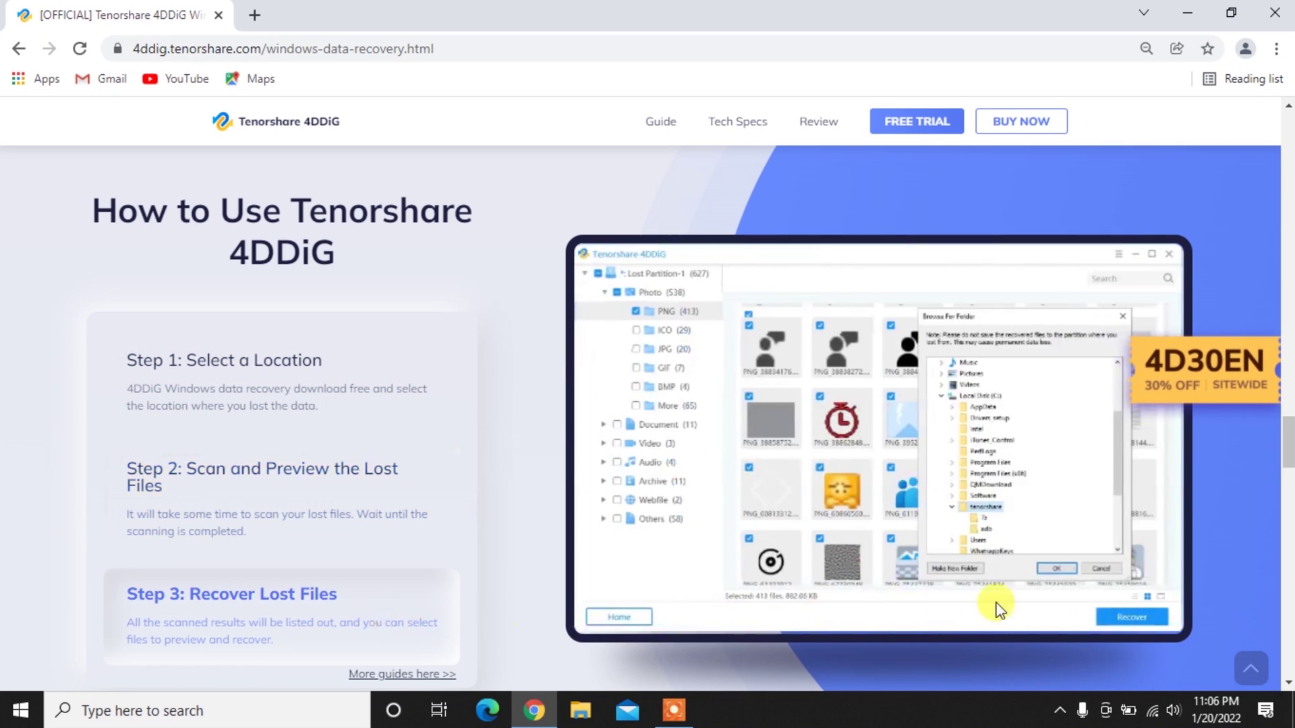